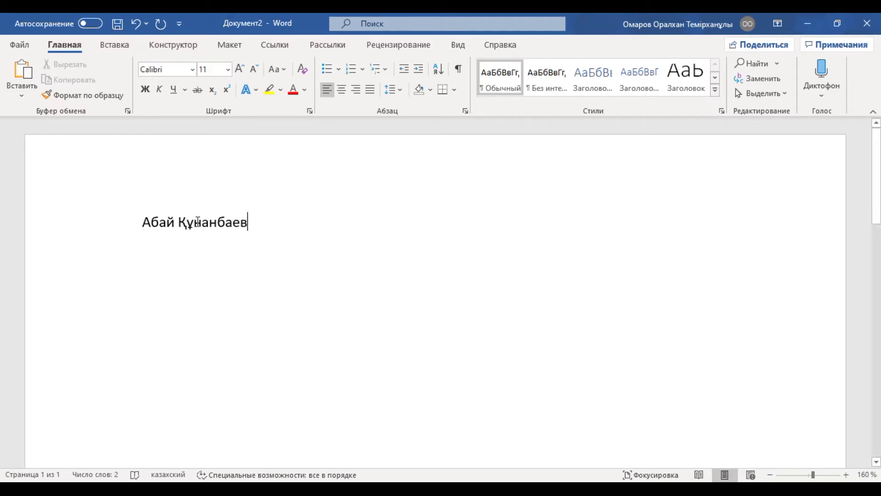
- Format the line "Абай Құнанбаев" in Times New Roman at size 14
drag(251, 222, 143, 223)
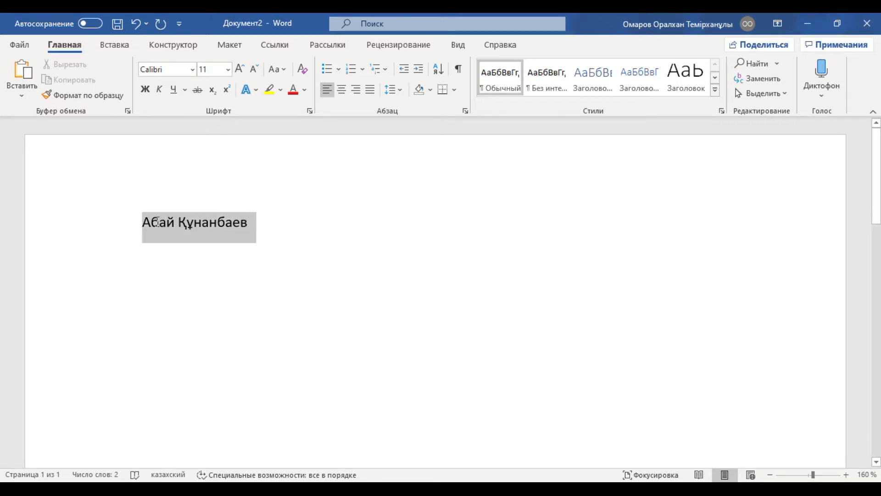
click(192, 69)
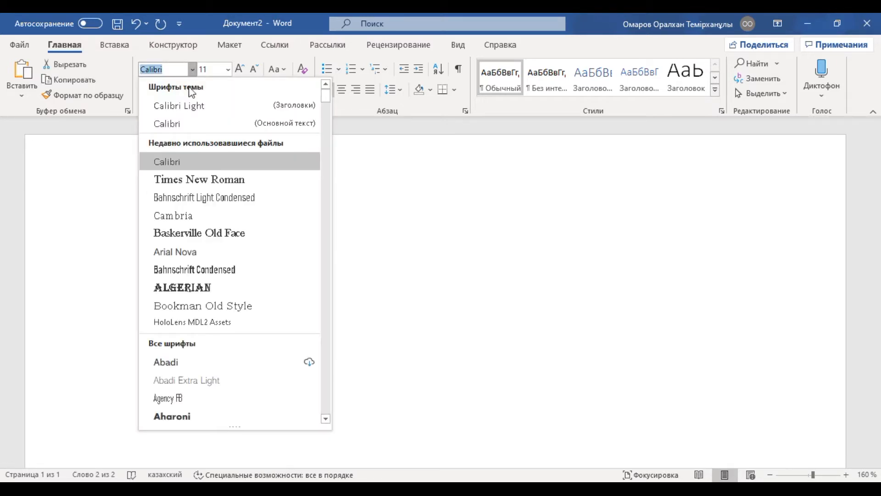
click(202, 180)
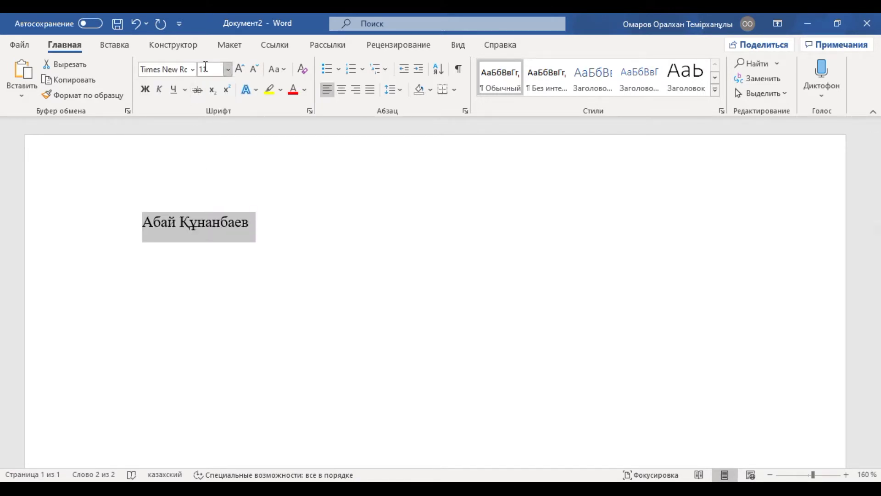
click(228, 72)
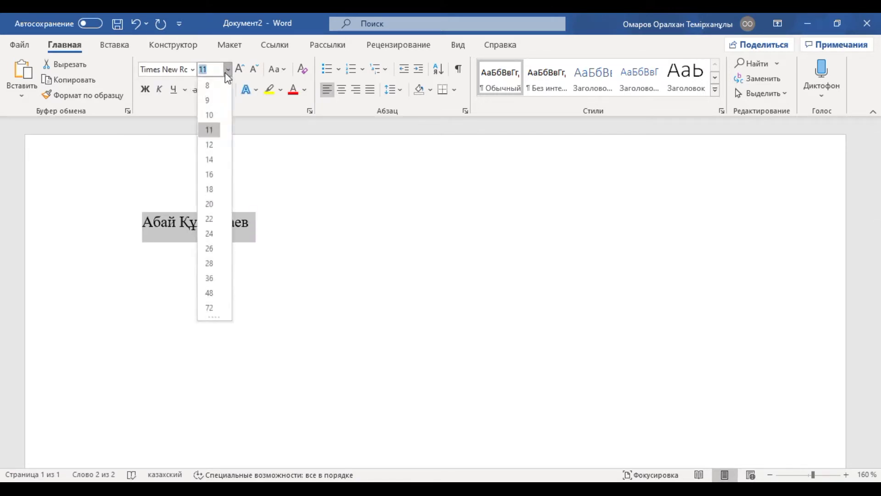
click(215, 163)
click(311, 216)
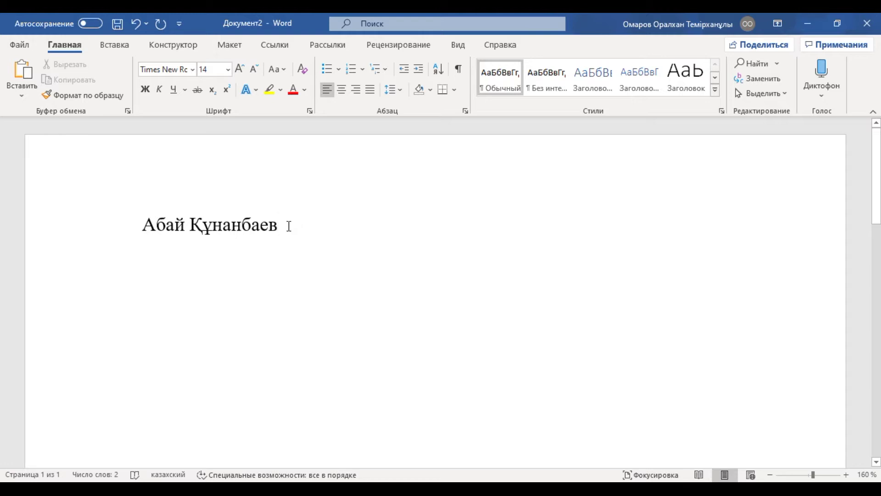
- Clear the text line and make Times New Roman, regular, 14 pt the default font for all documents based on the Normal template
drag(280, 225, 147, 228)
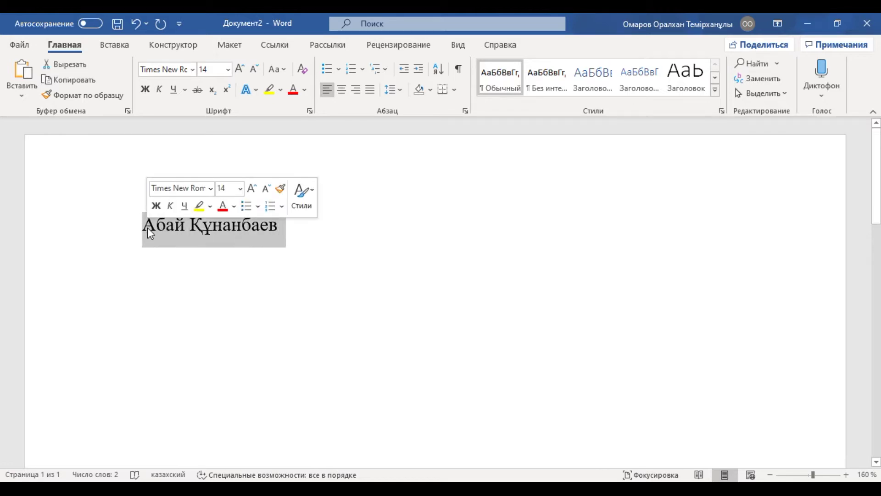
key(Delete)
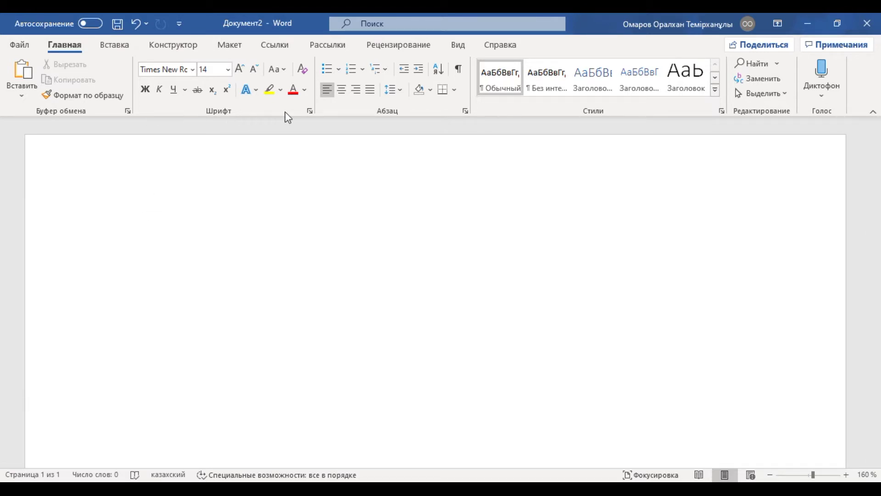
click(310, 111)
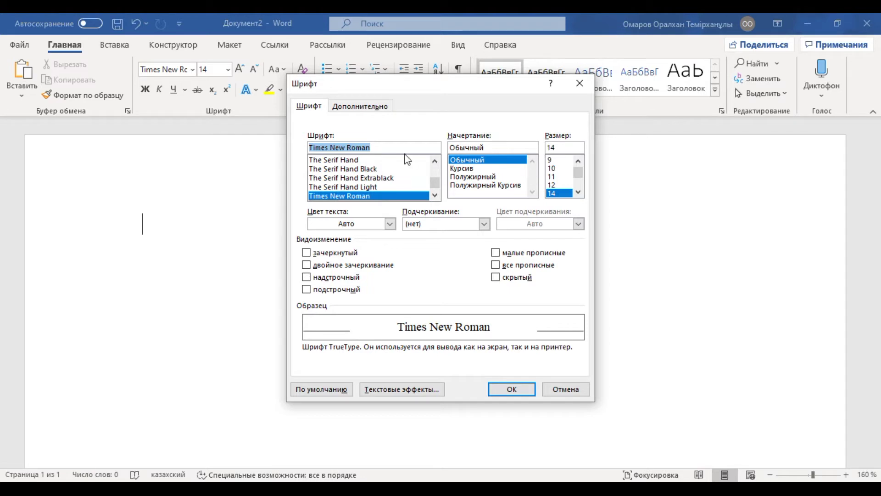
mouse_move(434, 185)
mouse_down()
mouse_move(436, 174)
mouse_move(433, 188)
mouse_up()
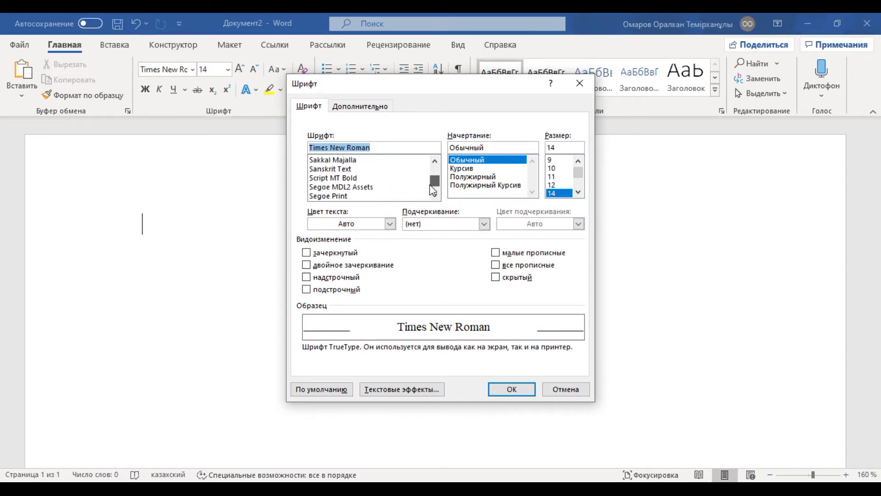
scroll(373, 175, down, 5)
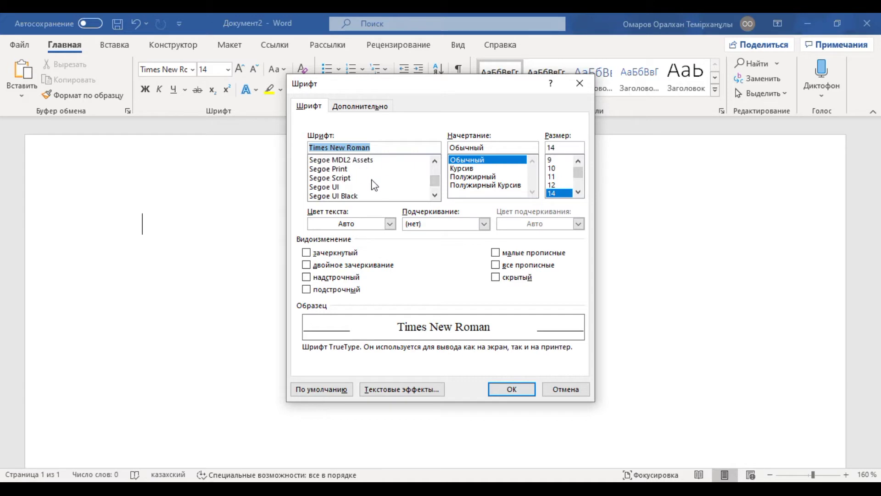
scroll(373, 180, down, 10)
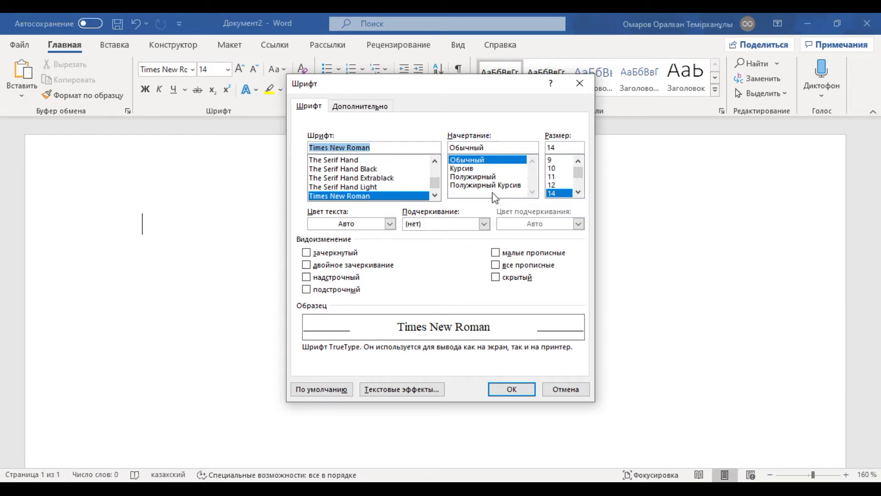
click(482, 167)
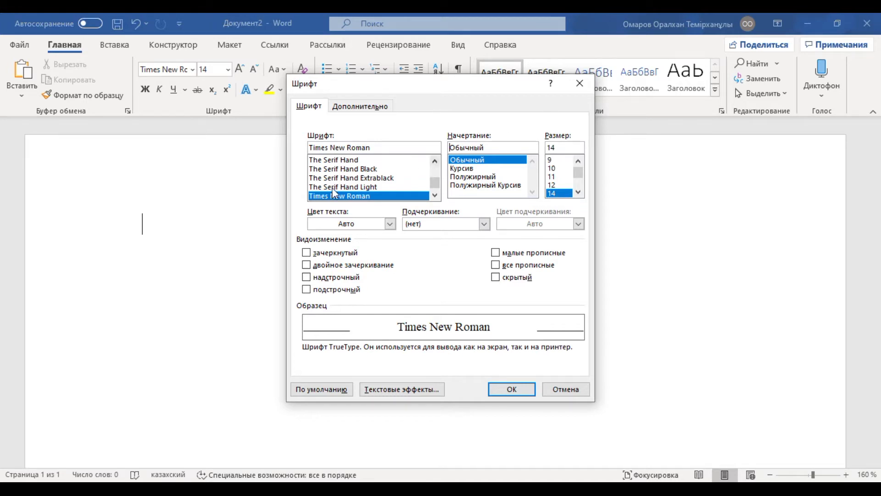
click(337, 392)
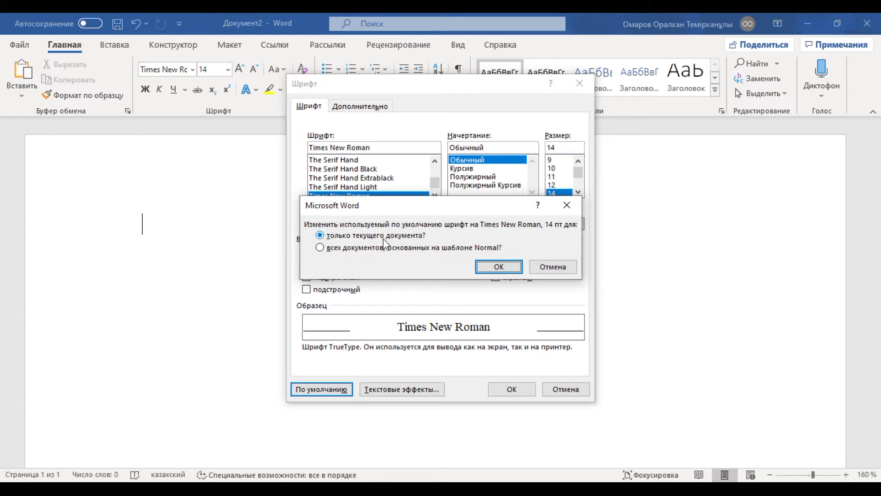
click(379, 249)
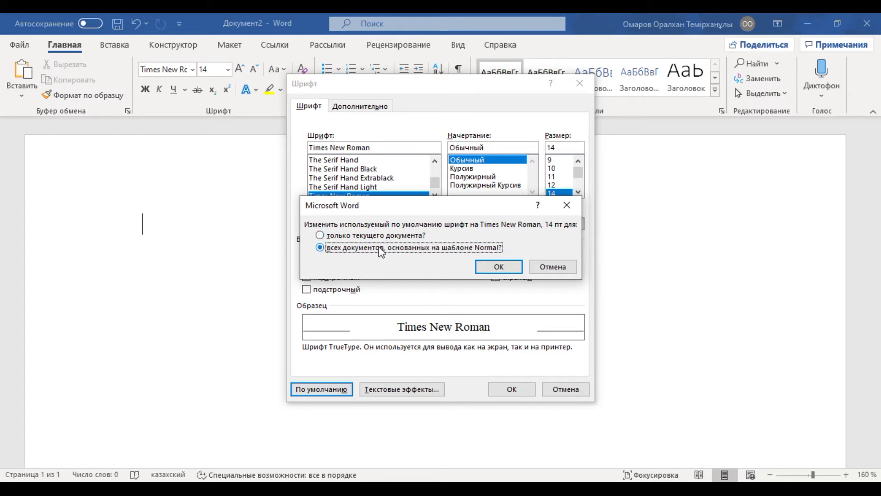
click(499, 266)
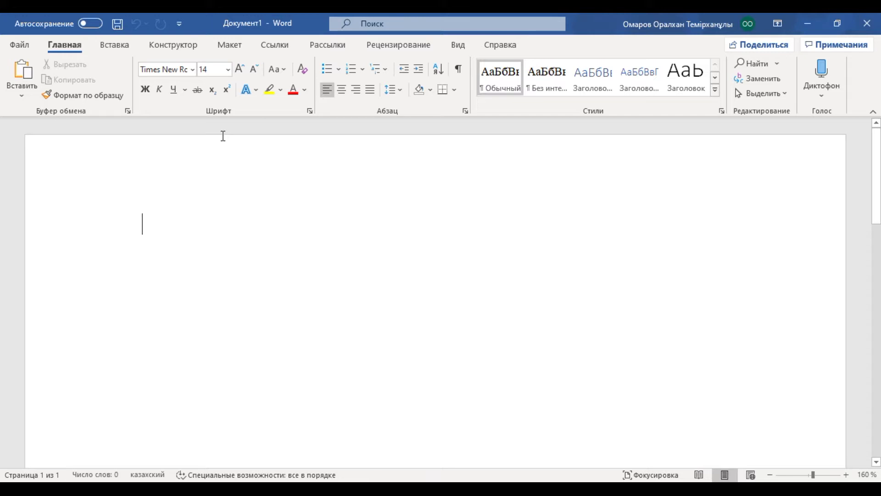
- Close the document window, relaunch Word from the desktop and create a new blank document
click(861, 24)
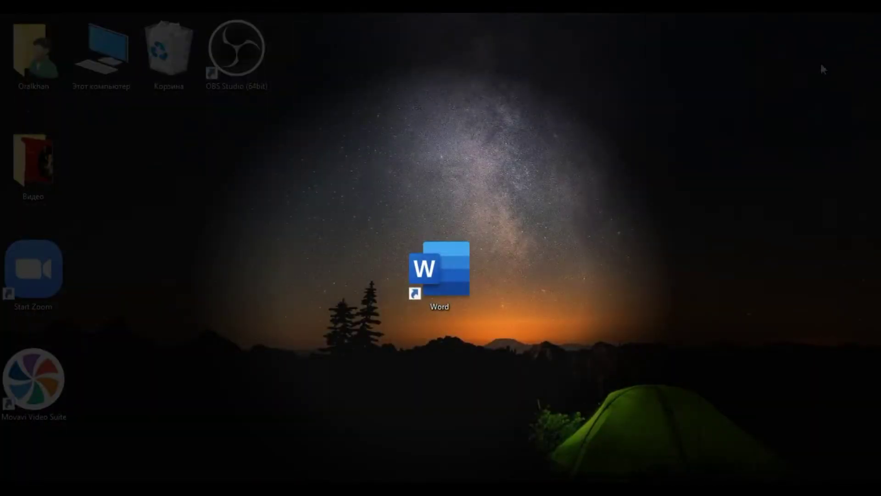
double_click(459, 275)
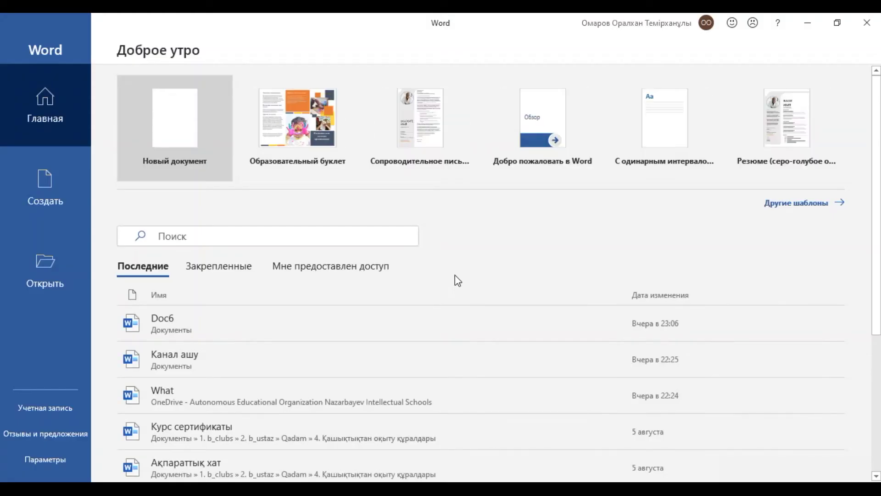
click(175, 116)
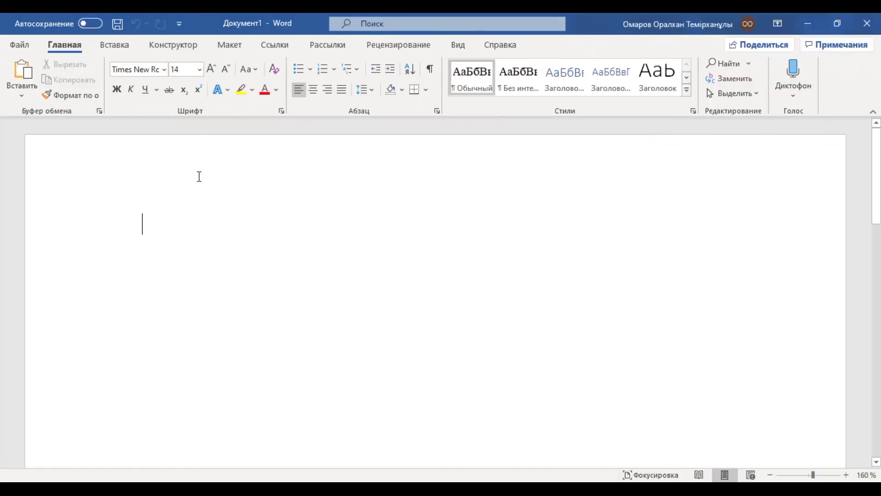
- Enter the text "Абай Құнанбаев" in the new blank document
text(A)
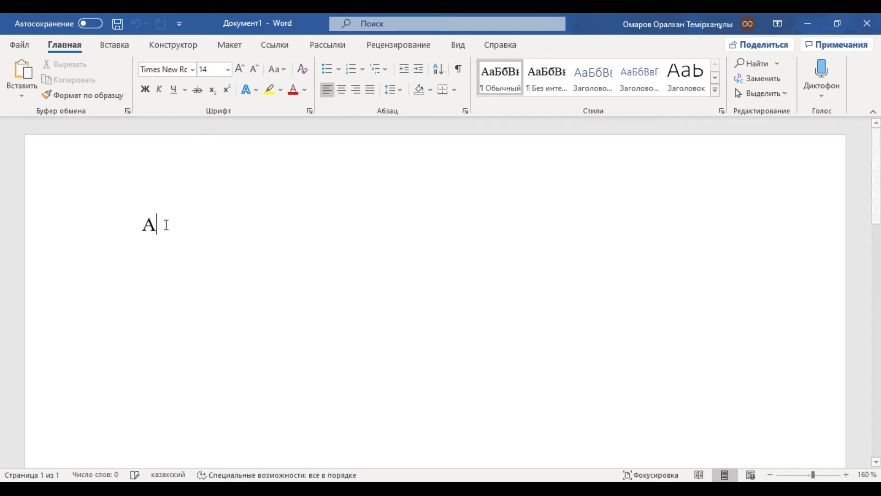
text(бай )
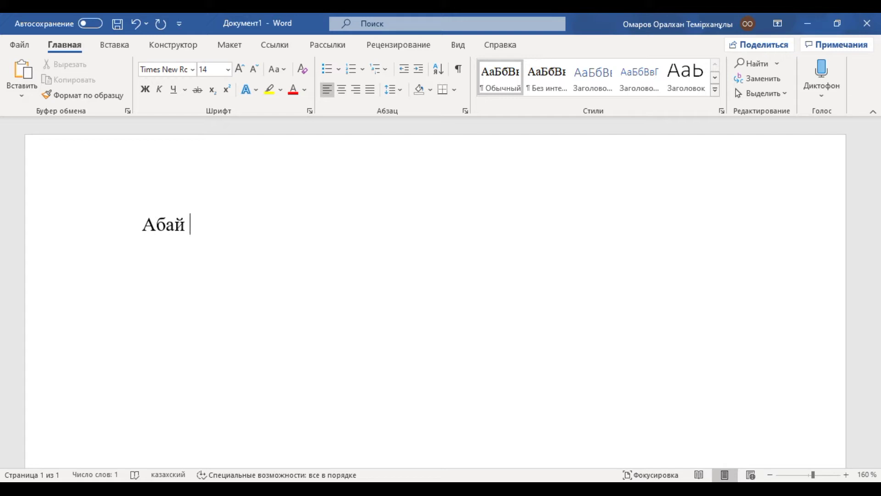
text(Құнанбаев)
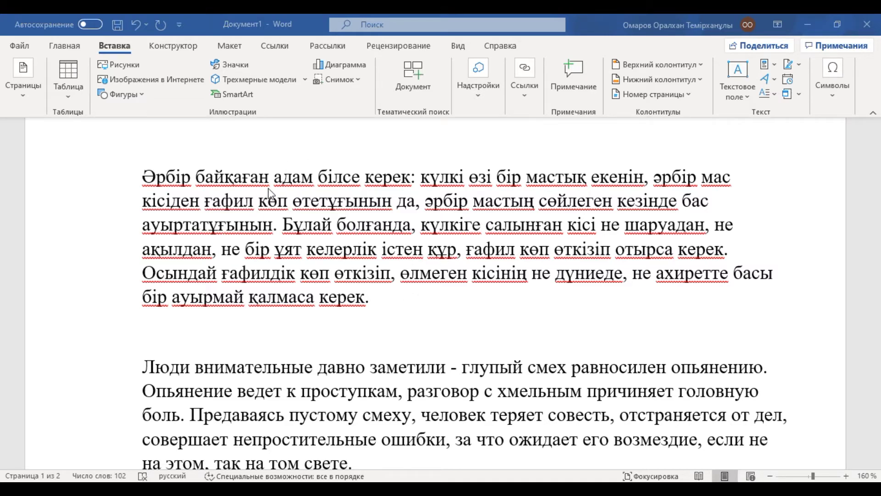
- Set the proofing language of the whole Kazakh paragraph beginning "Әрбір байқаған" to Kazakh (казахский)
scroll(265, 282, down, 1)
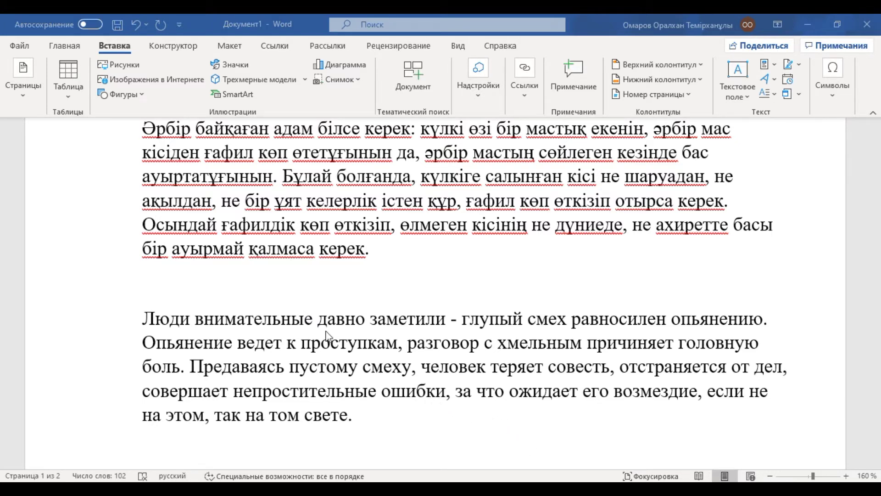
scroll(336, 352, up, 1)
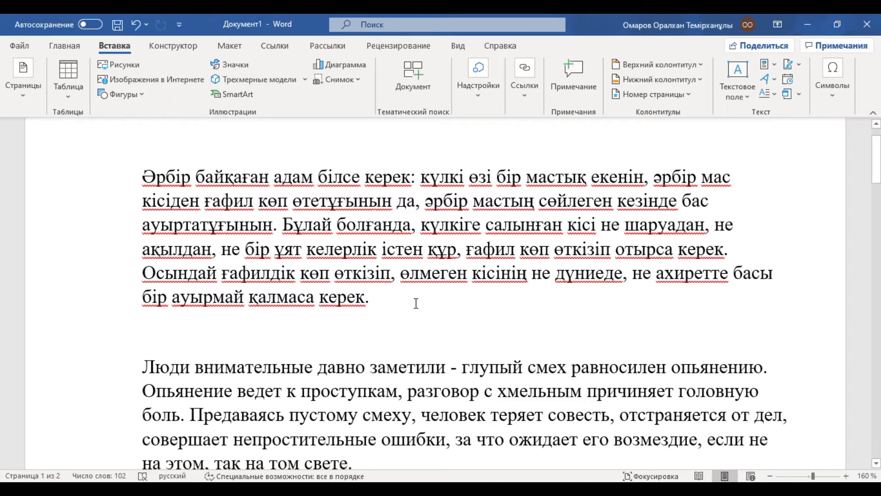
drag(360, 290, 161, 179)
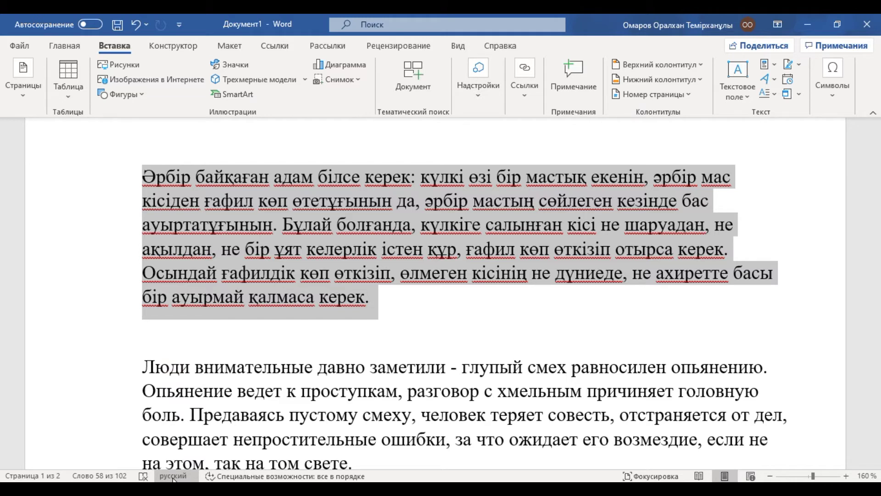
click(173, 476)
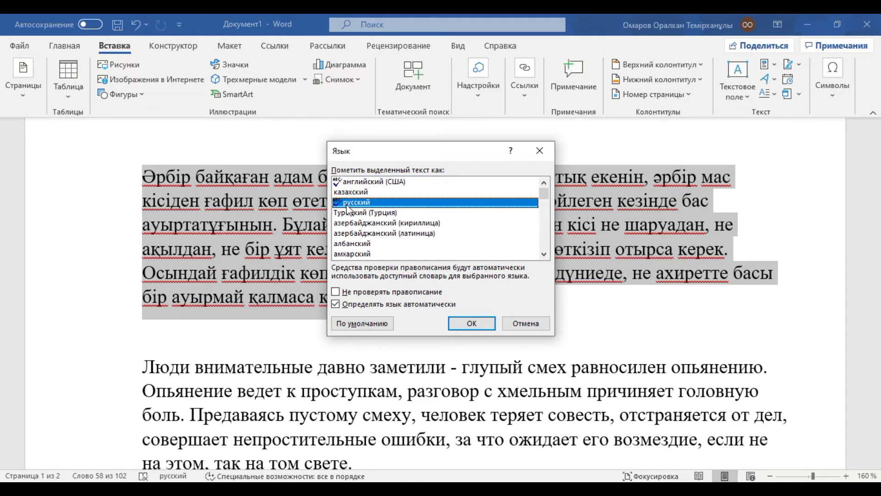
click(368, 193)
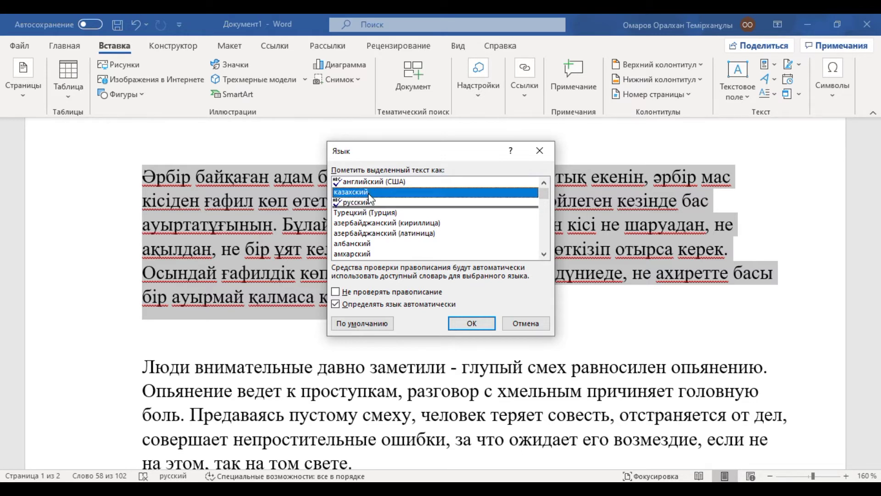
click(472, 324)
click(441, 321)
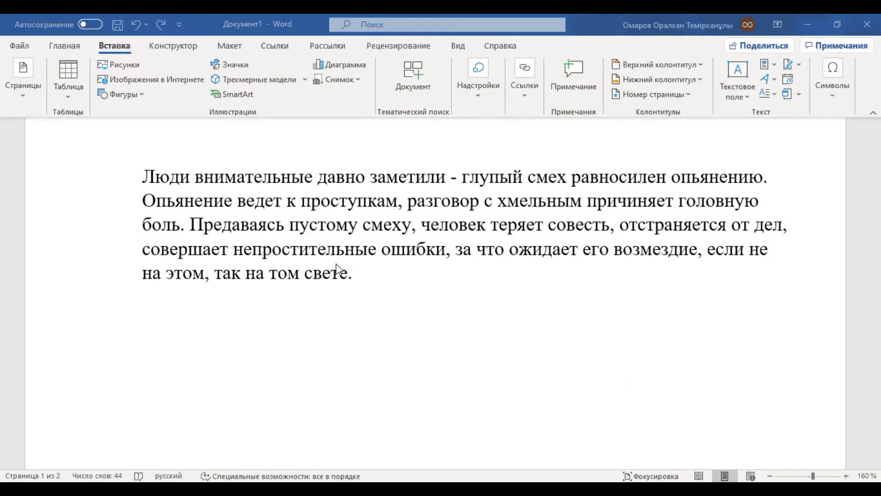
- Change the word "внимательные" in the first line of the Russian paragraph to "внимательная"
click(311, 180)
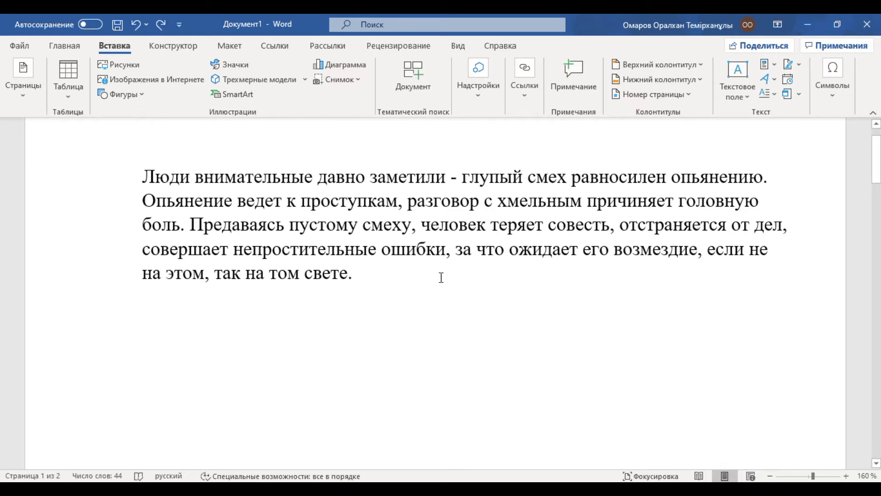
key(BackSpace)
key(BackSpace)
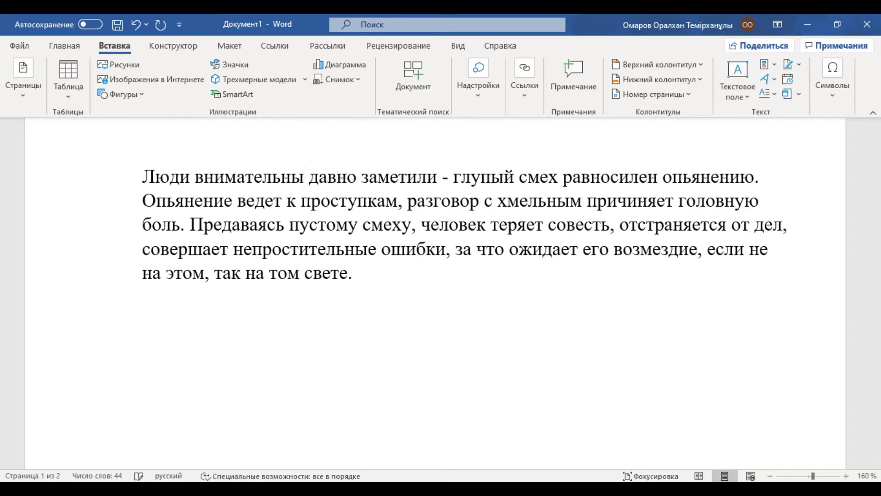
key(BackSpace)
text(ная)
click(432, 327)
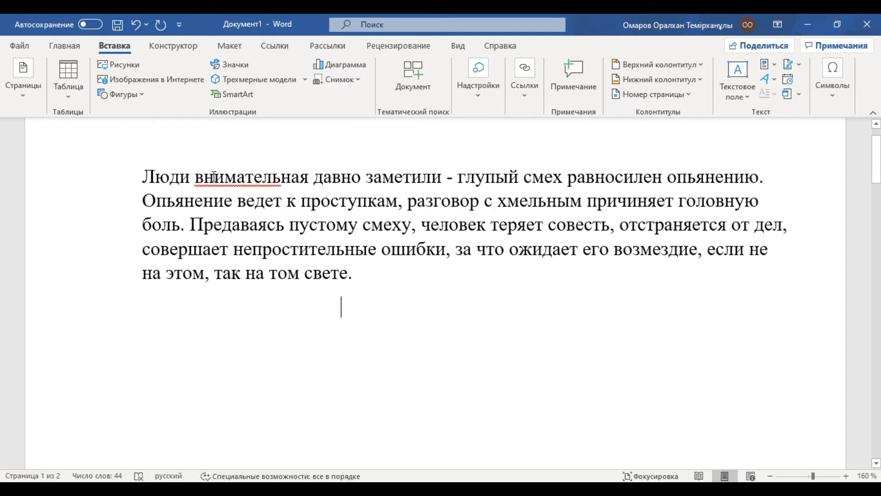
- Replace the ending of the second word in the Russian paragraph with "ые" so it reads "внимательные"
click(310, 180)
key(BackSpace)
key(BackSpace)
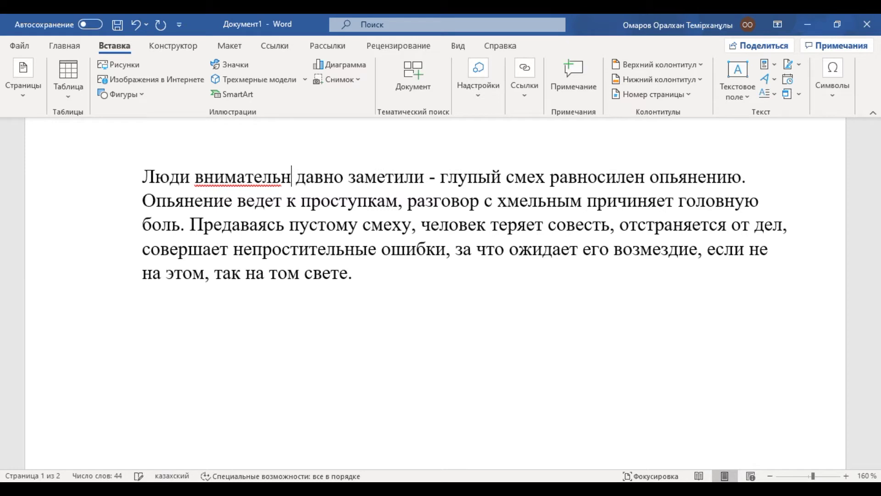
text(ые)
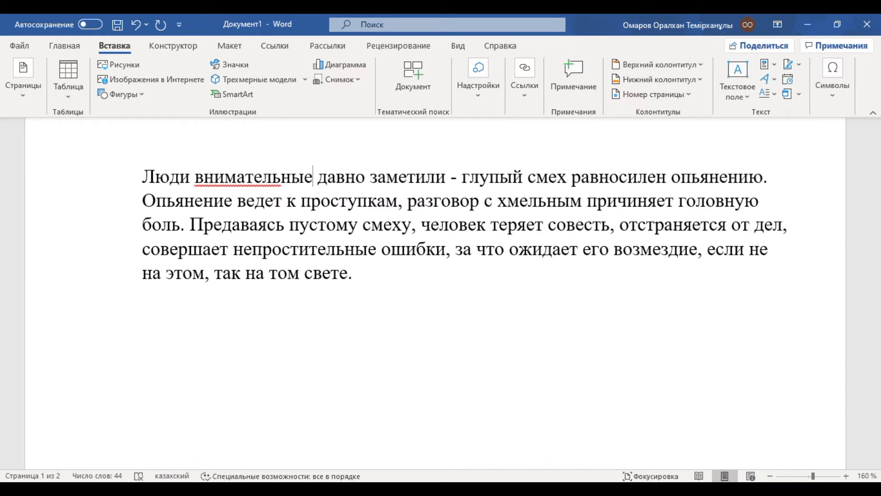
click(323, 272)
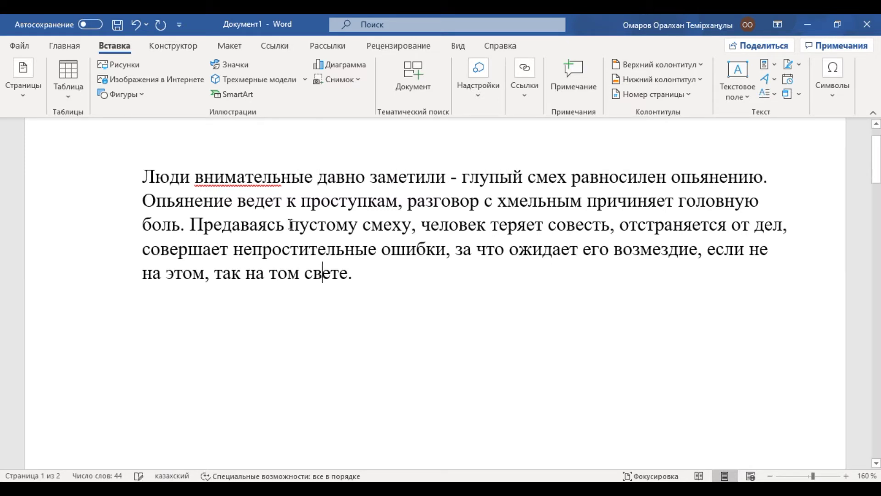
- Switch the keyboard input language to Russian (Русская клавиатура)
scroll(547, 368, up, 2)
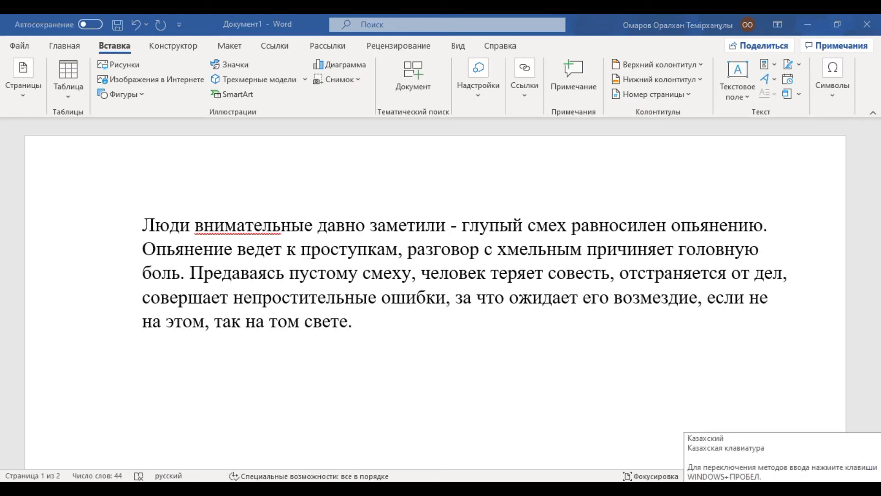
click(785, 492)
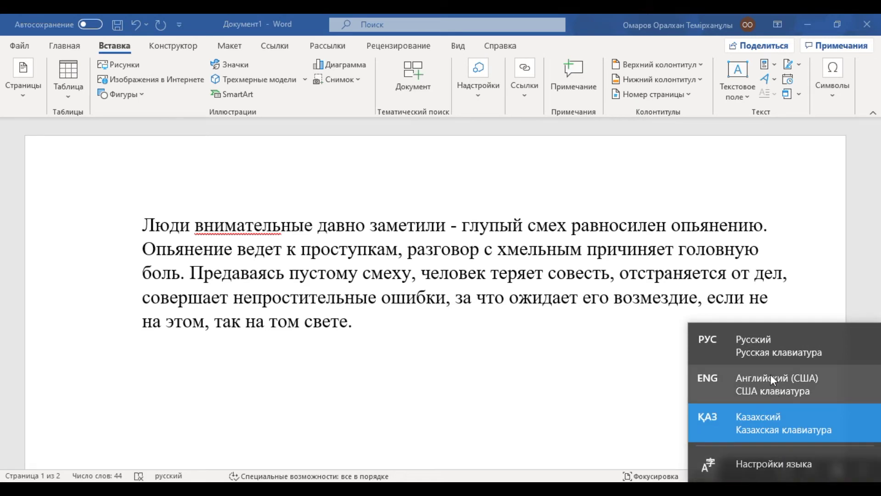
click(770, 357)
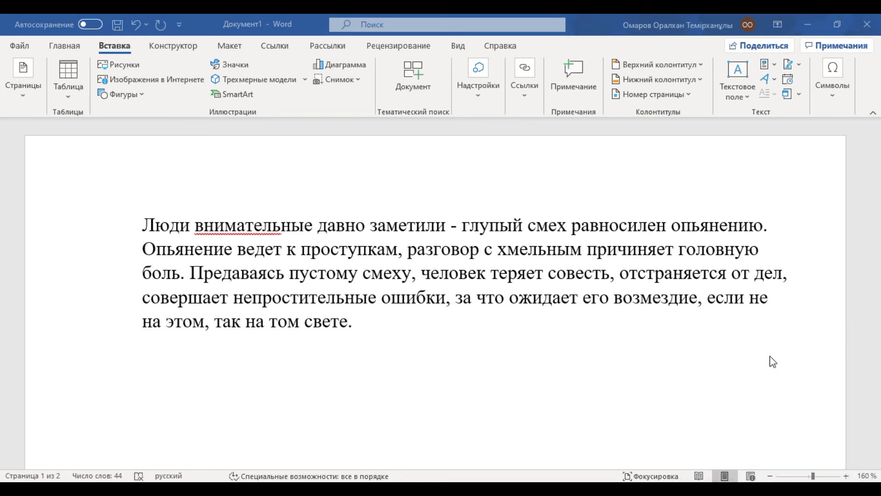
- Set the proofing language of the word "внимательные" in the first line to Russian (русский)
double_click(256, 233)
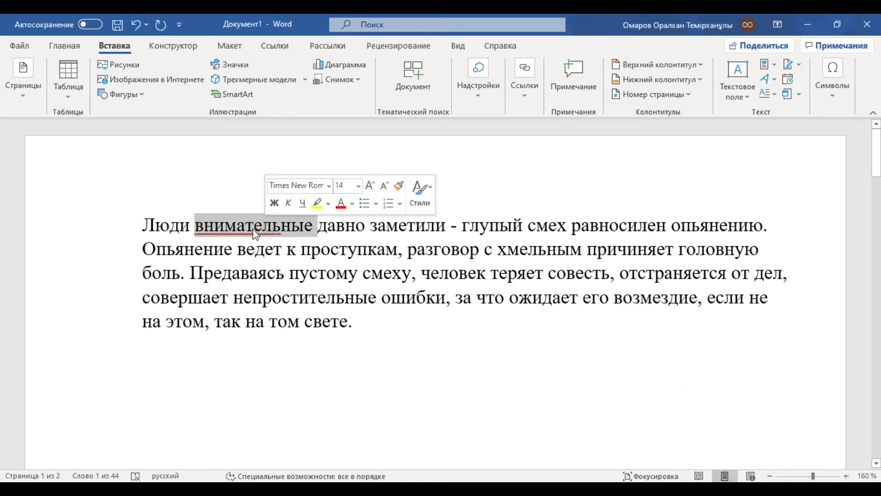
click(168, 476)
click(364, 204)
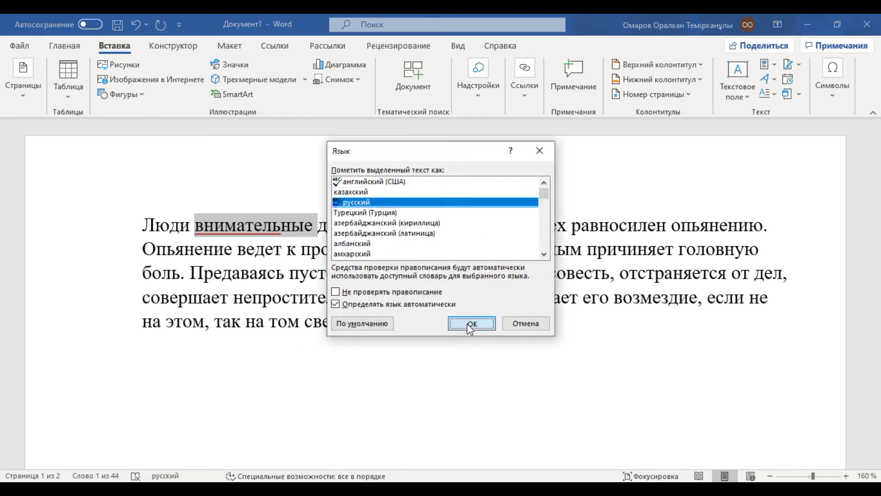
click(471, 324)
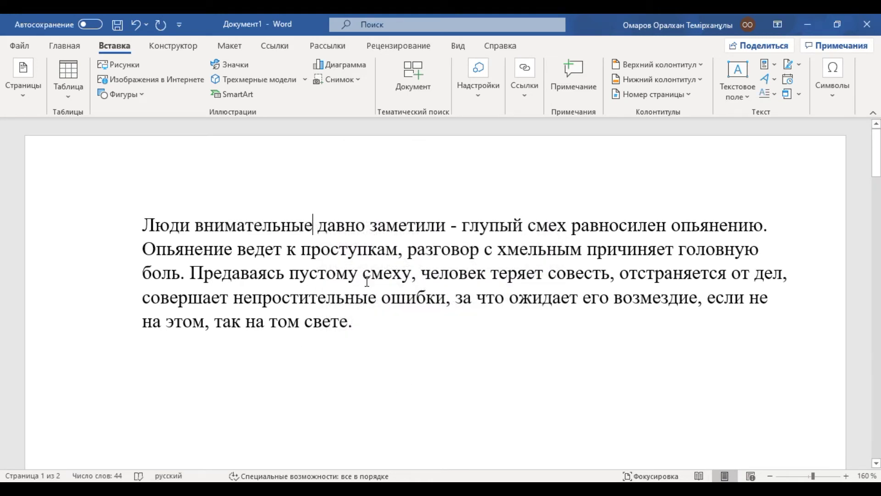
- Delete the last three letters of "внимательные" and retype them as "ные" with the Russian keyboard
key(BackSpace)
key(BackSpace)
key(BackSpace)
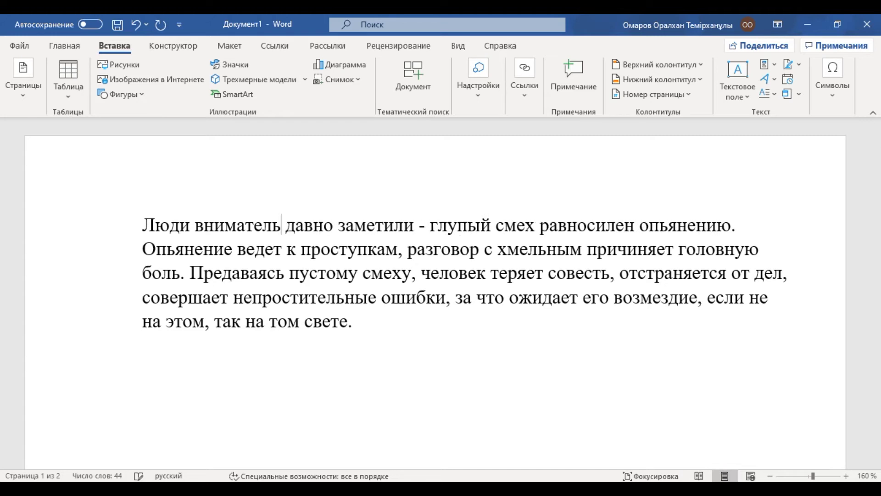
text(ные)
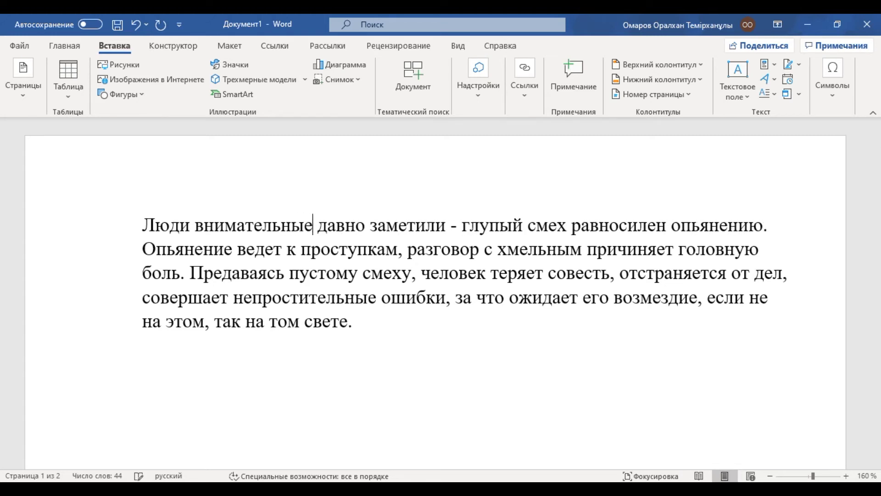
click(395, 317)
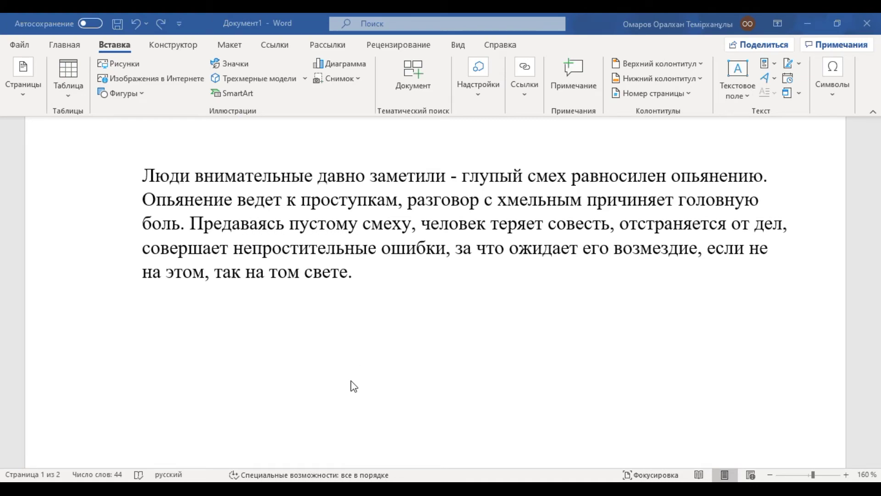
- Copy the highlighted passage beginning "Но стоит задуматься" from the Chrome page and paste it below the Russian paragraph in Word with its source formatting
mouse_move(364, 489)
click(445, 447)
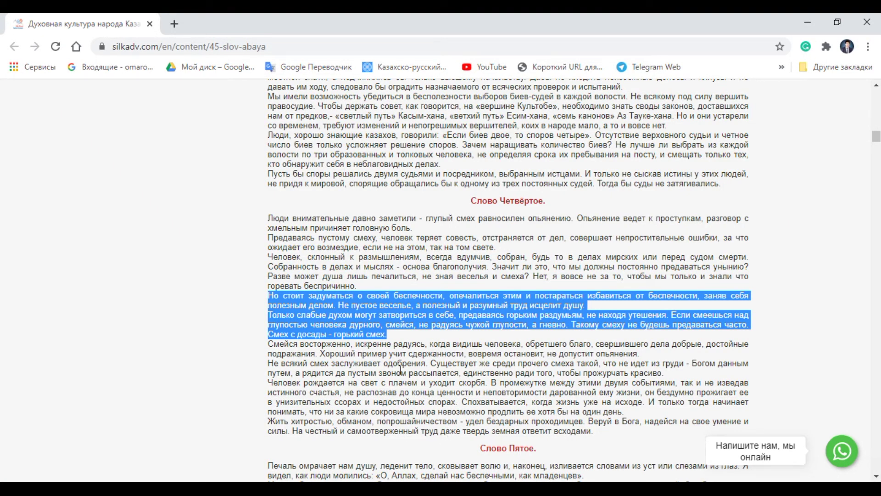
right_click(367, 316)
click(379, 326)
click(255, 487)
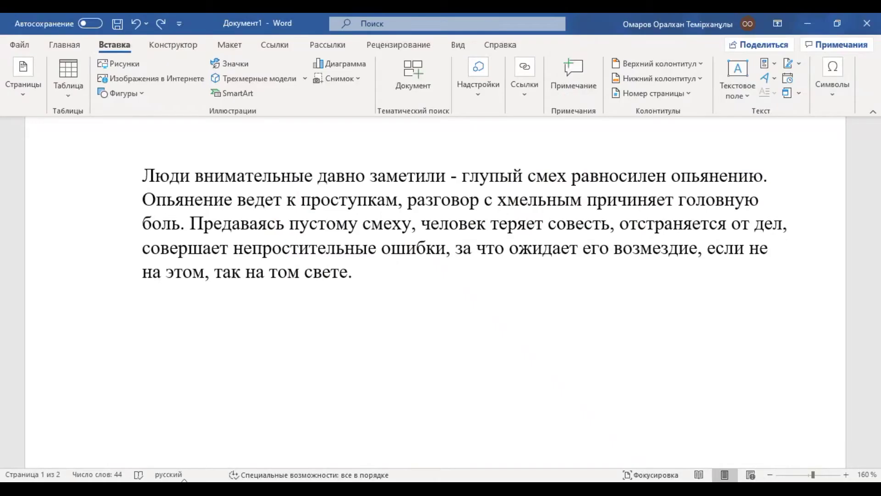
right_click(157, 307)
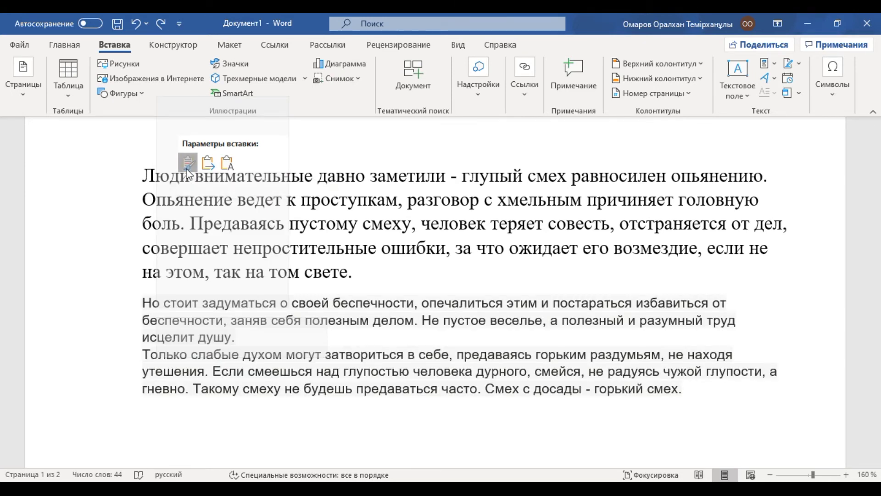
click(188, 163)
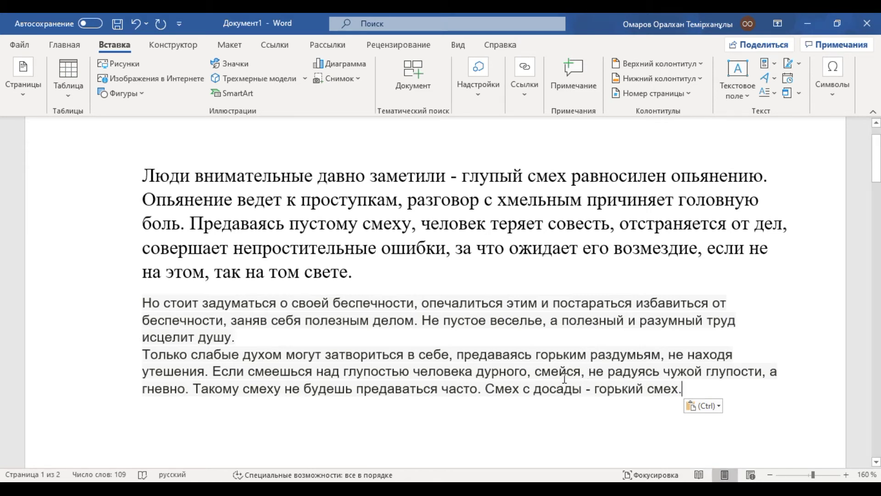
- Change the paste option of the newly pasted passage to text only (Сохранить только текст)
click(709, 409)
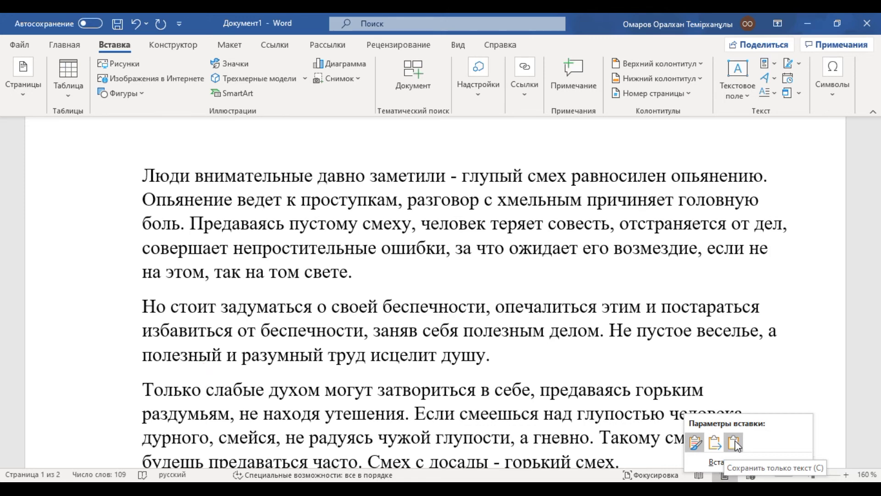
click(736, 443)
click(702, 406)
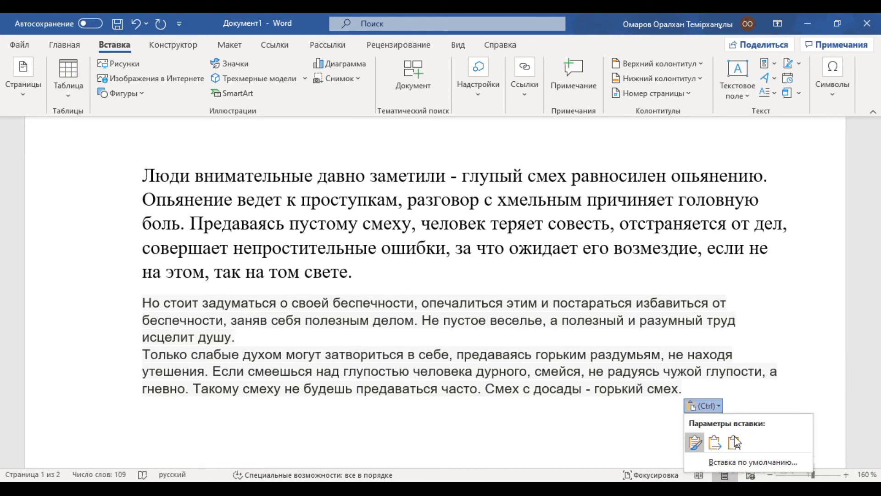
click(736, 443)
click(562, 358)
scroll(562, 359, down, 4)
scroll(562, 359, up, 3)
scroll(562, 359, up, 1)
scroll(561, 359, down, 2)
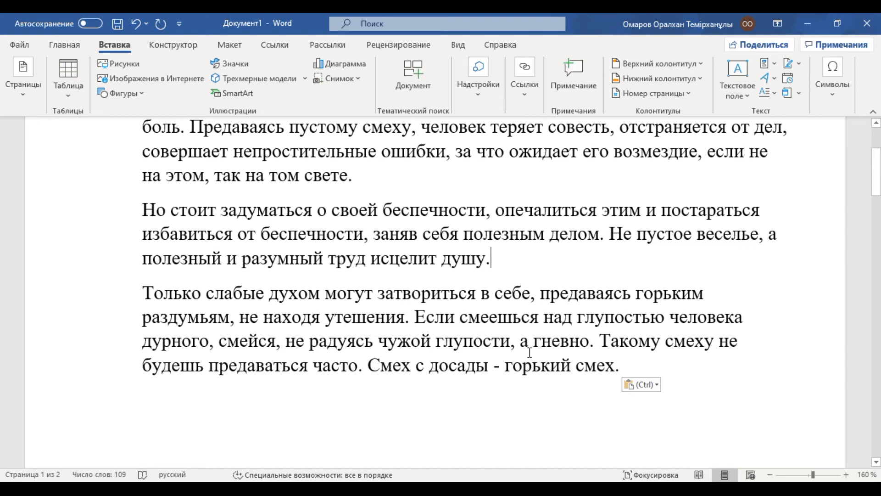
- Set default pasting within one document and into another document to "Сохранить только текст" in the advanced Word options
click(657, 388)
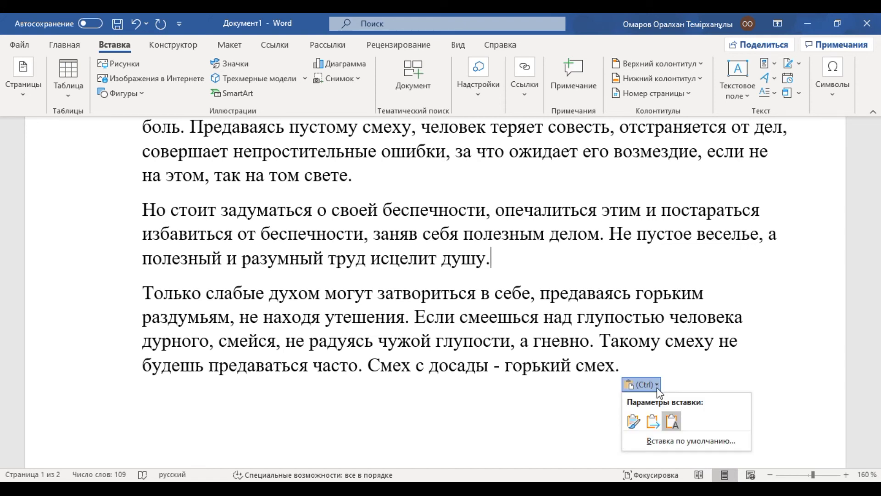
click(670, 442)
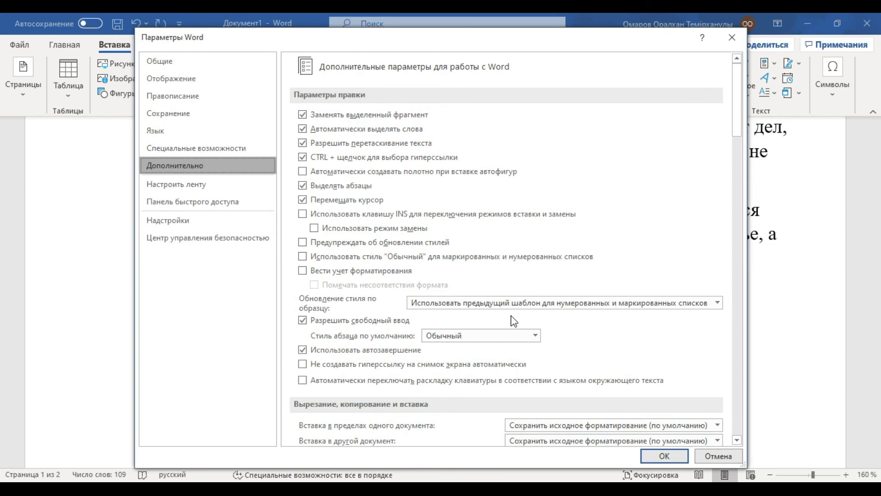
scroll(498, 293, down, 5)
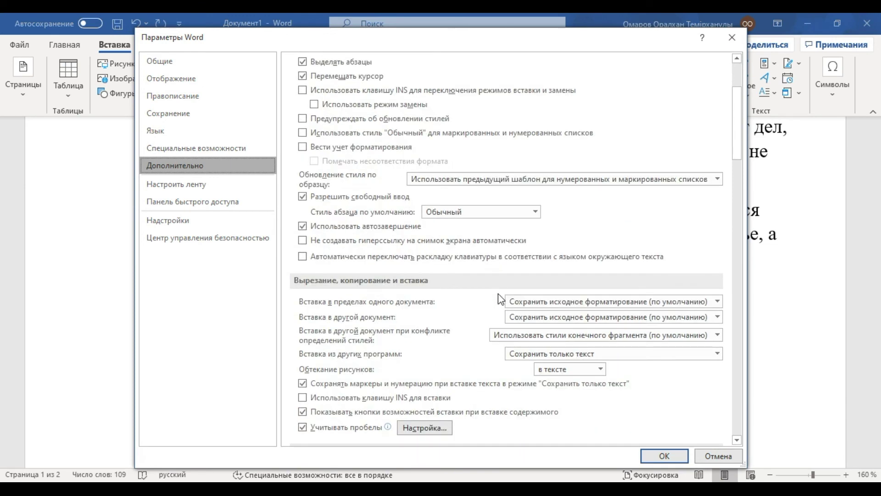
scroll(498, 293, down, 1)
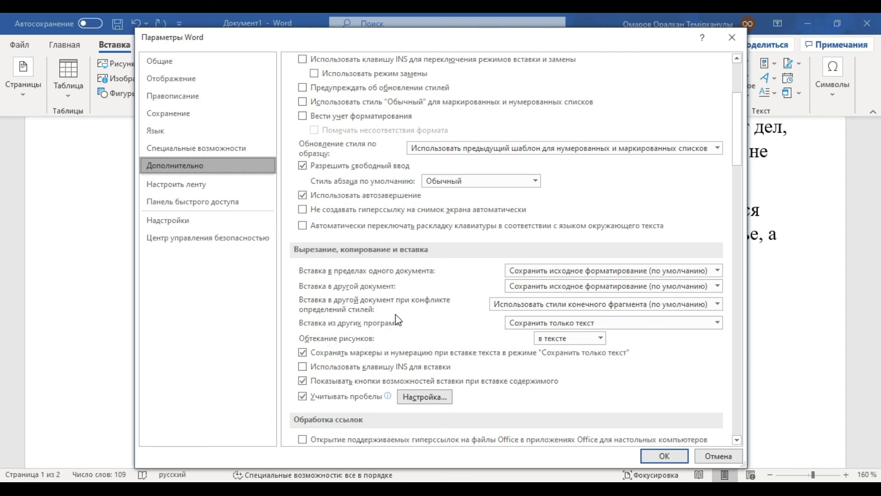
click(561, 287)
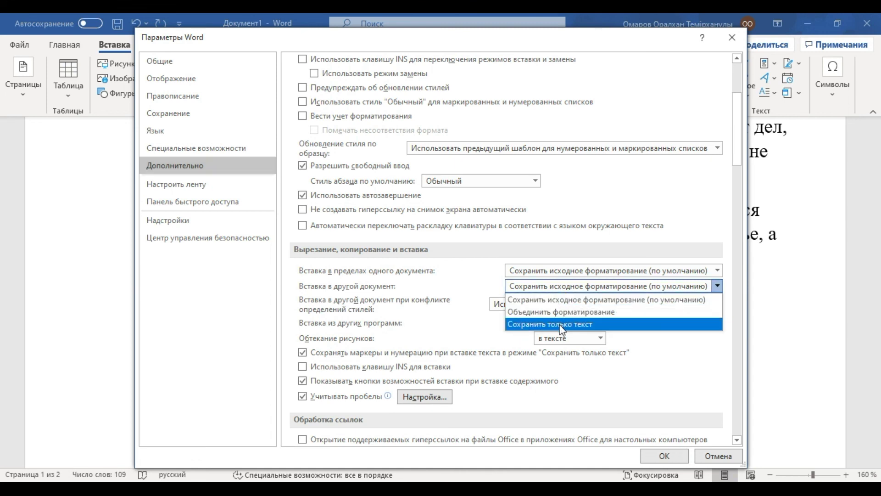
click(562, 323)
click(569, 272)
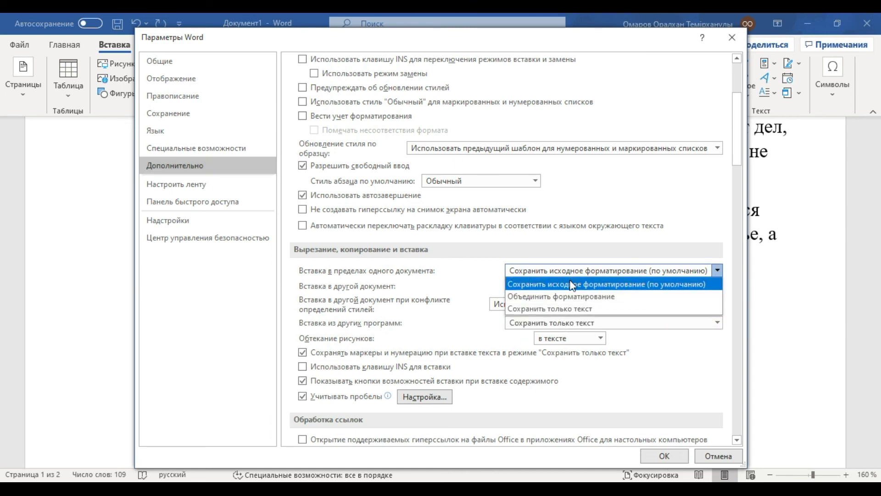
click(569, 308)
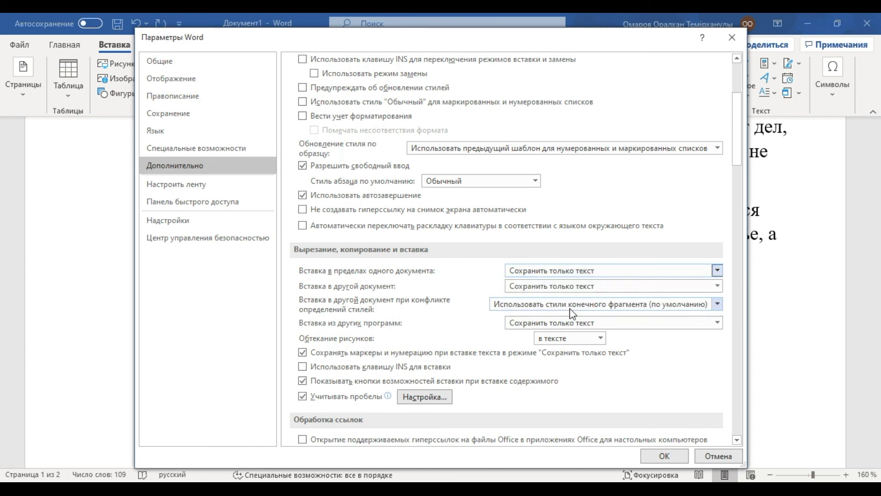
click(661, 456)
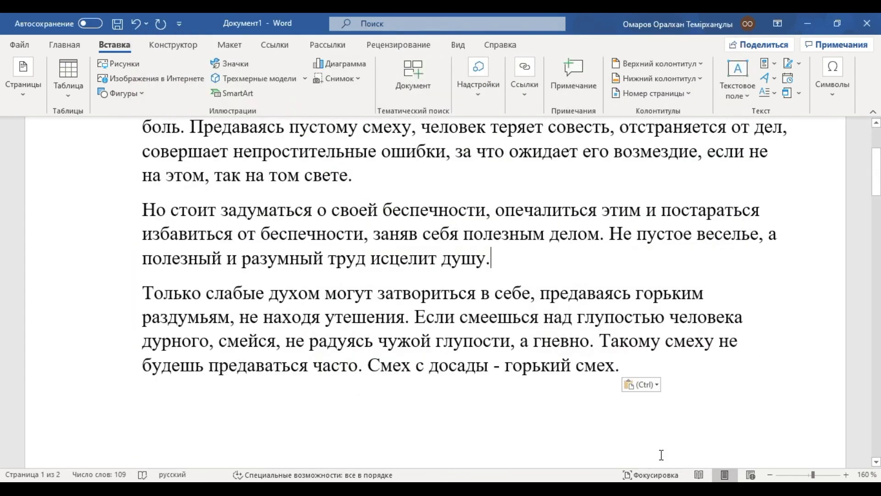
- Replace the two pasted paragraphs with a fresh copy of the highlighted passage from the Chrome page, using default pasting
drag(343, 397, 158, 208)
key(BackSpace)
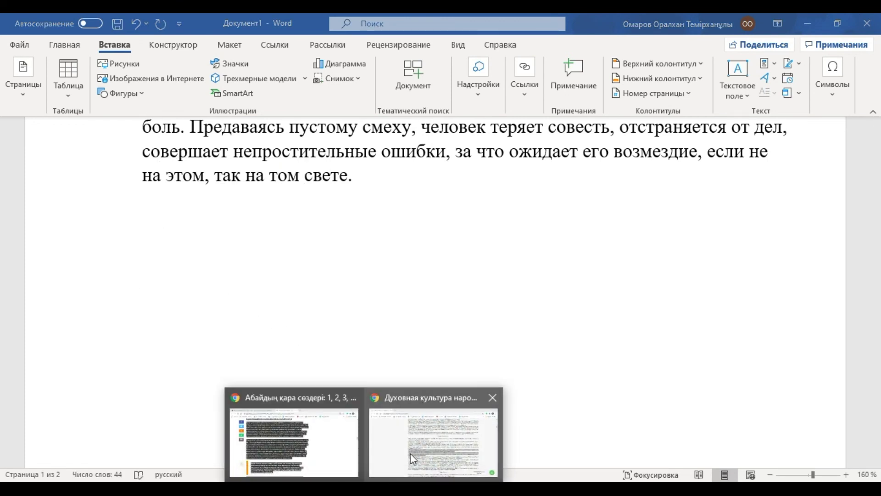
click(404, 466)
key(ctrl+c)
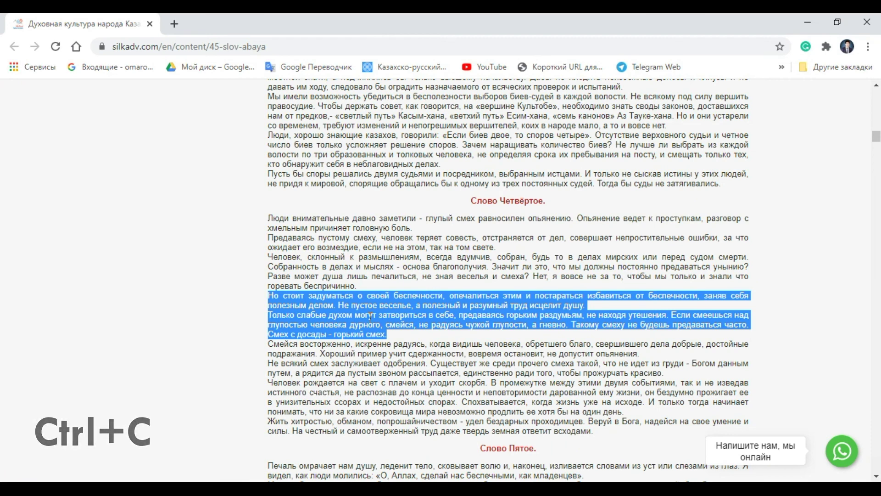
key(alt+Tab)
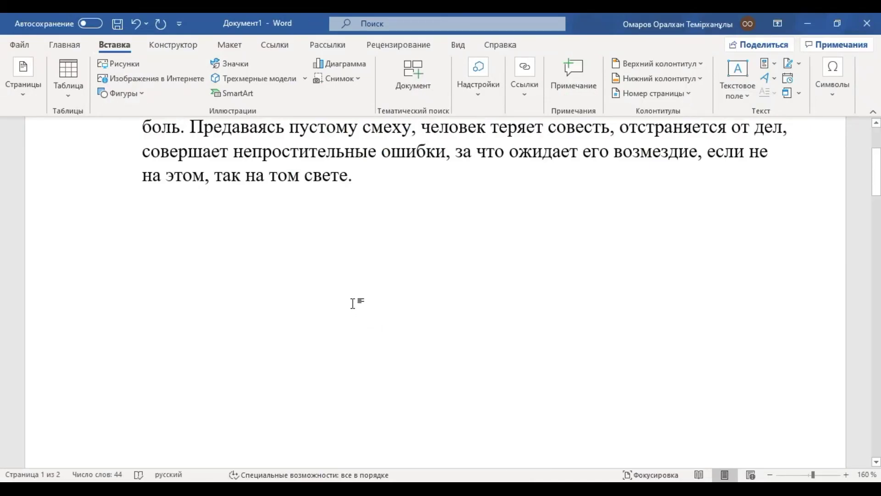
key(ctrl+v)
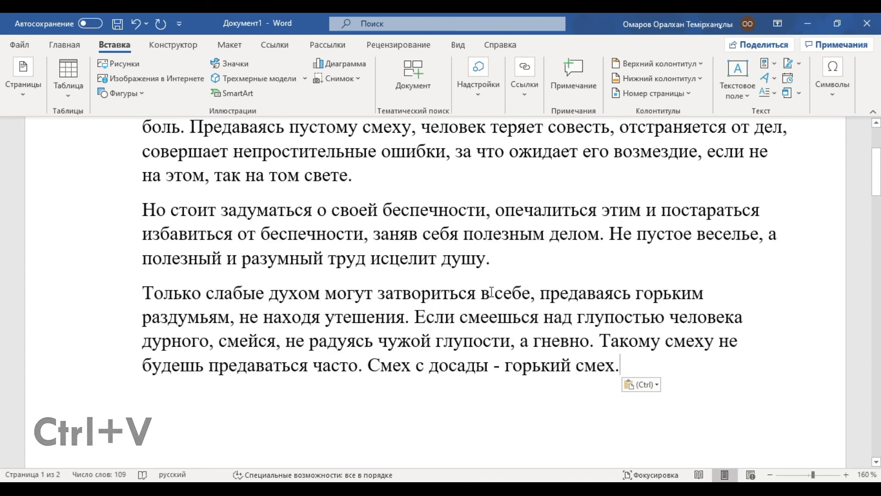
- Check which paste option was applied to the new paragraphs and compare their formatting with the first paragraph
click(641, 385)
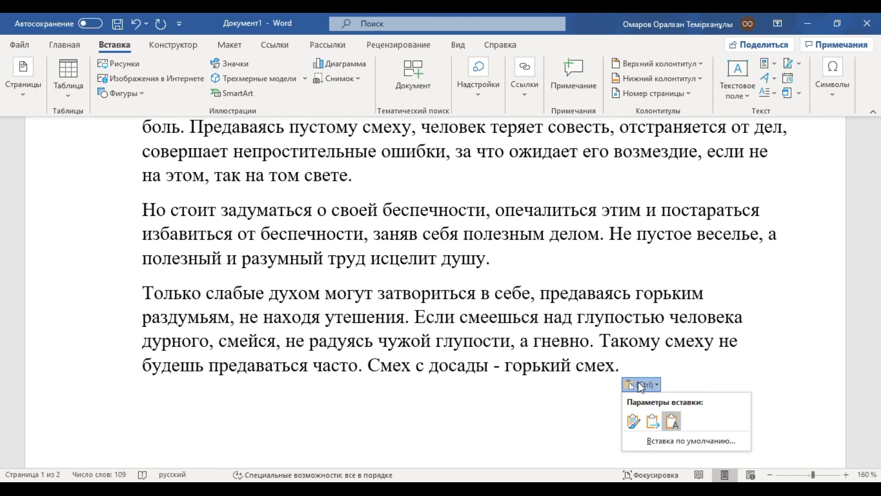
click(446, 305)
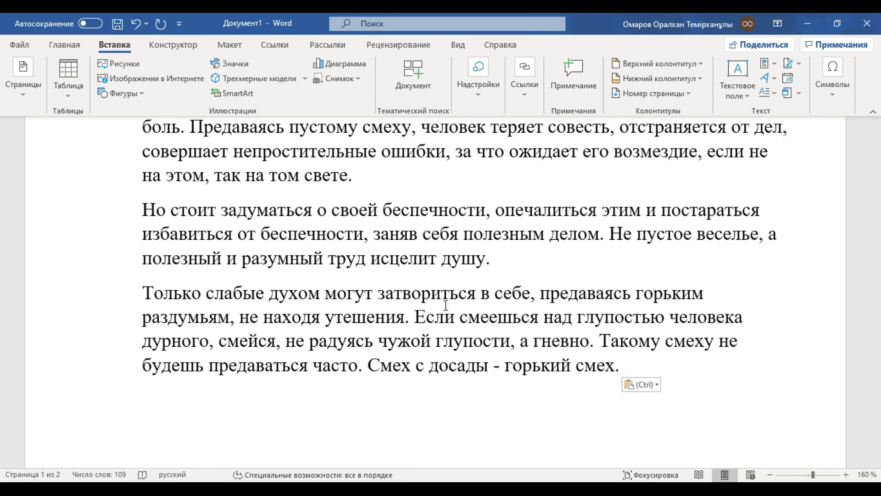
scroll(446, 305, up, 3)
scroll(446, 305, down, 2)
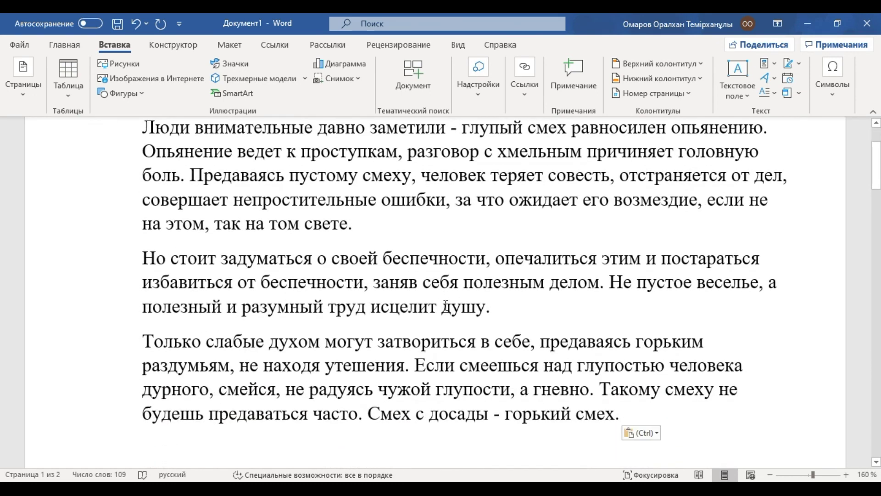